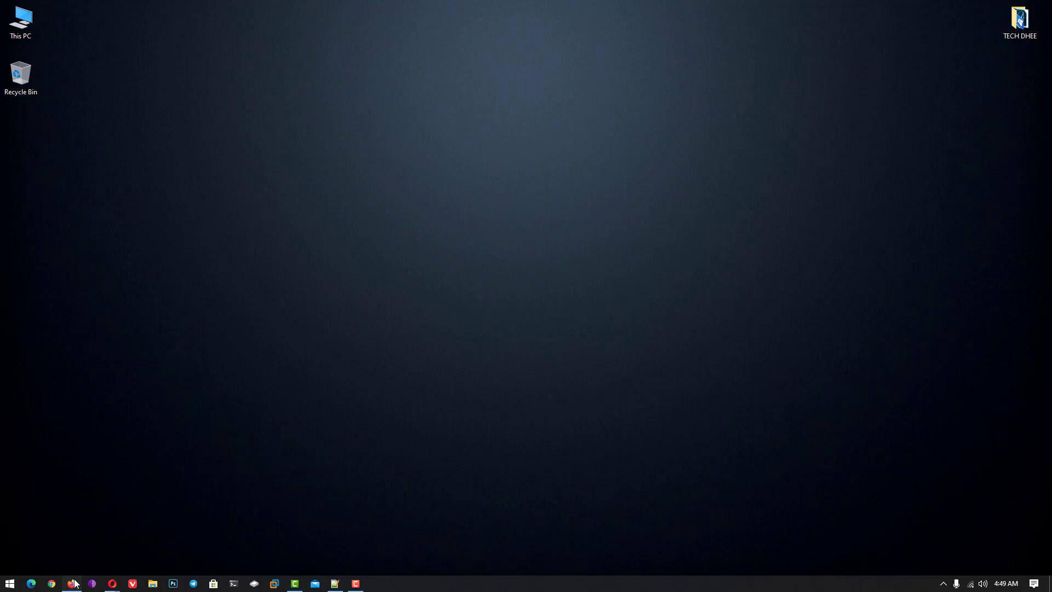
Save the Kali Linux 64-Bit Installer ISO (kali-linux-2020.4-installer-amd64.iso) from the official downloads page
click(72, 583)
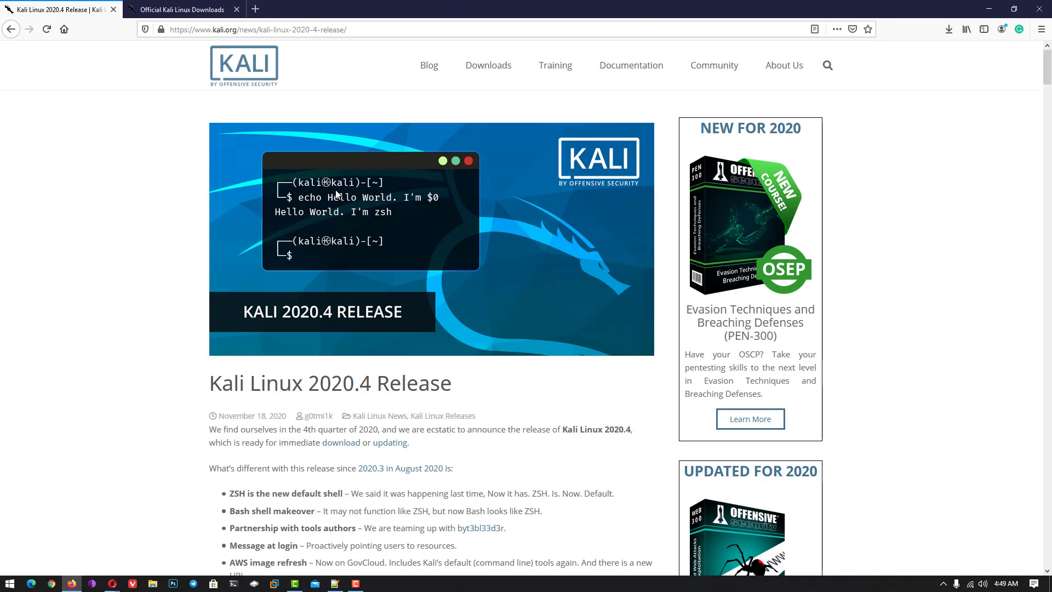
scroll(584, 213, down, 10)
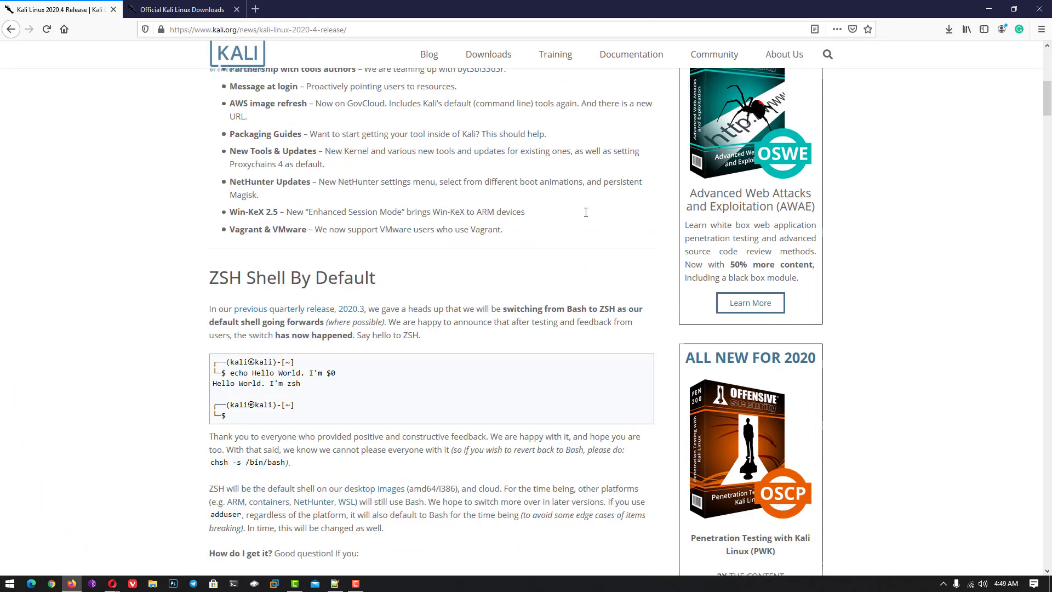
scroll(585, 217, down, 19)
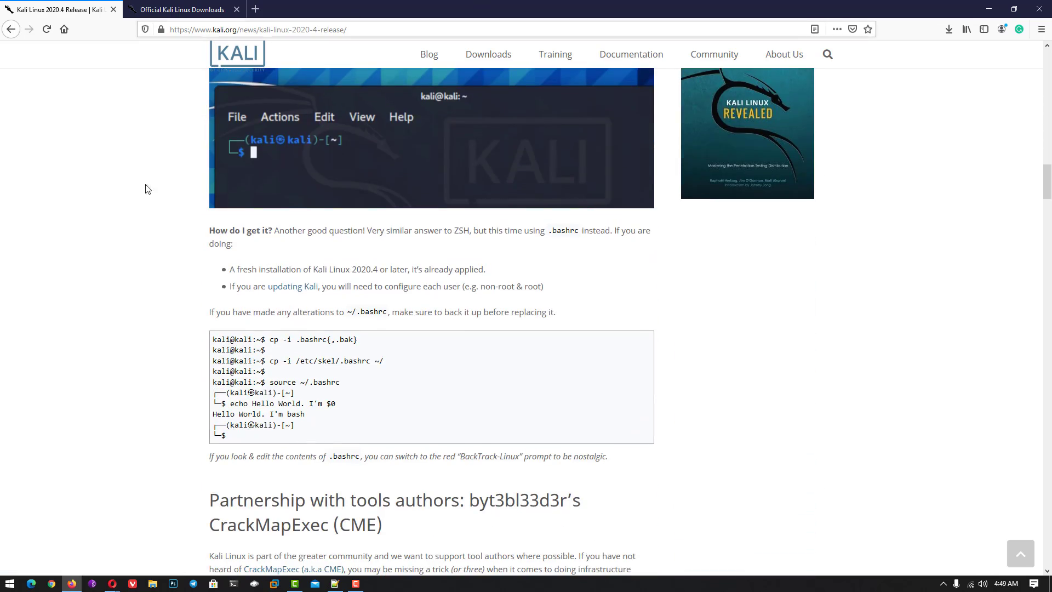
click(158, 12)
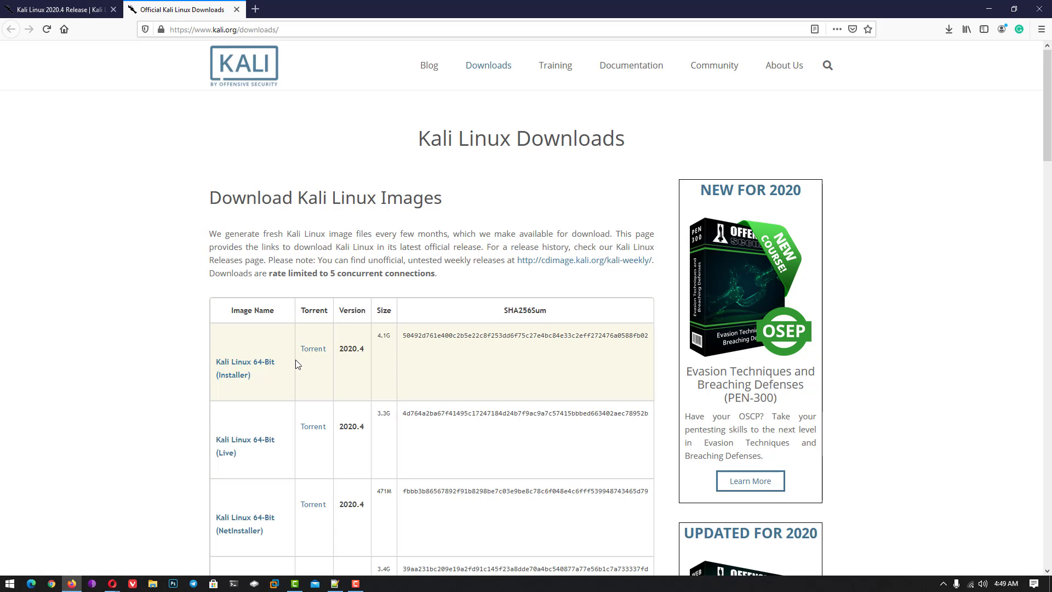
scroll(295, 364, down, 3)
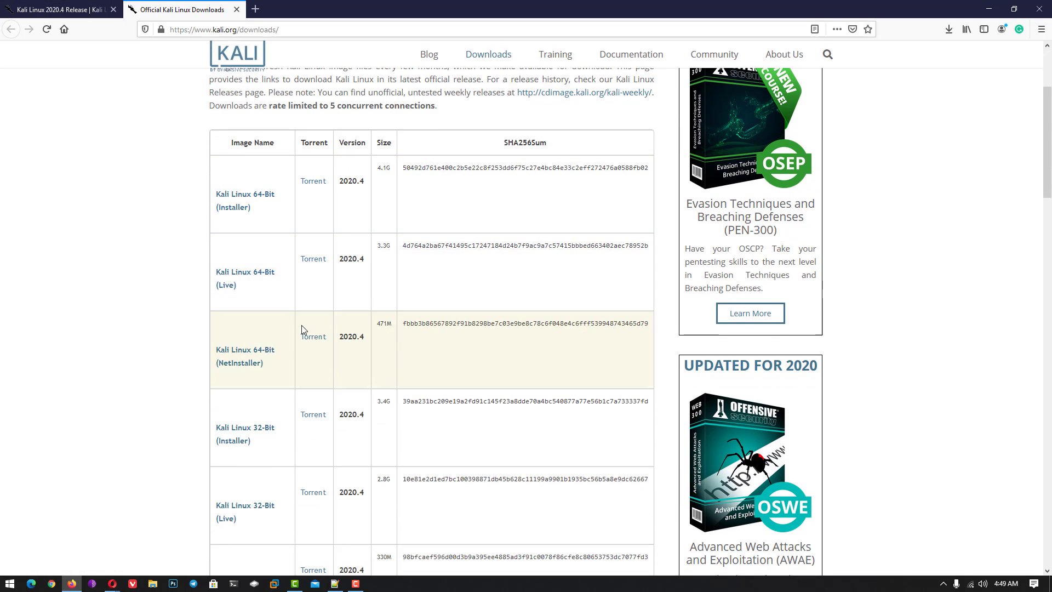
scroll(301, 332, down, 3)
scroll(284, 309, up, 5)
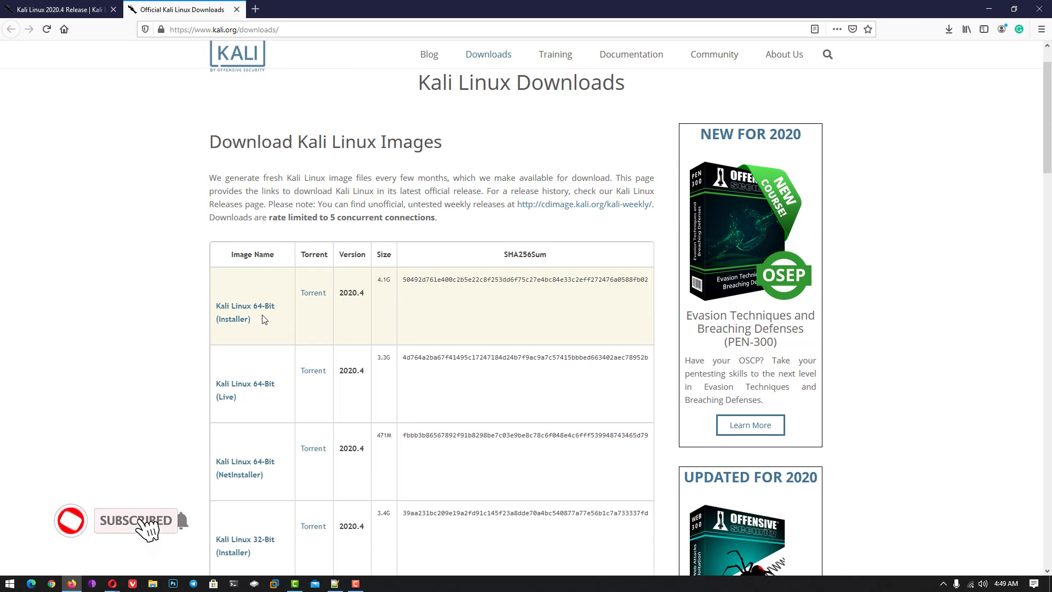
click(239, 321)
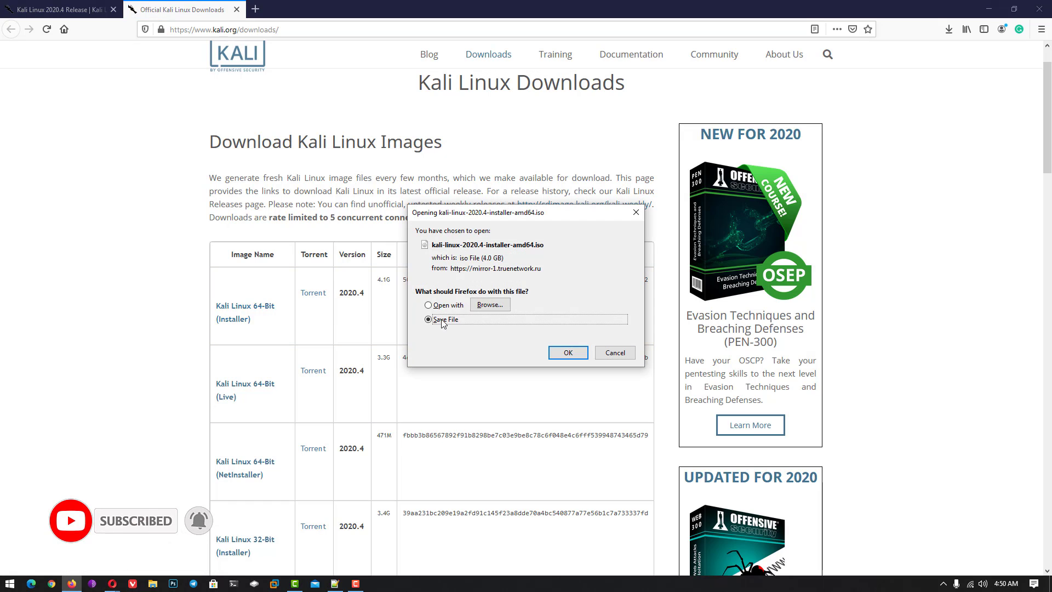
click(567, 354)
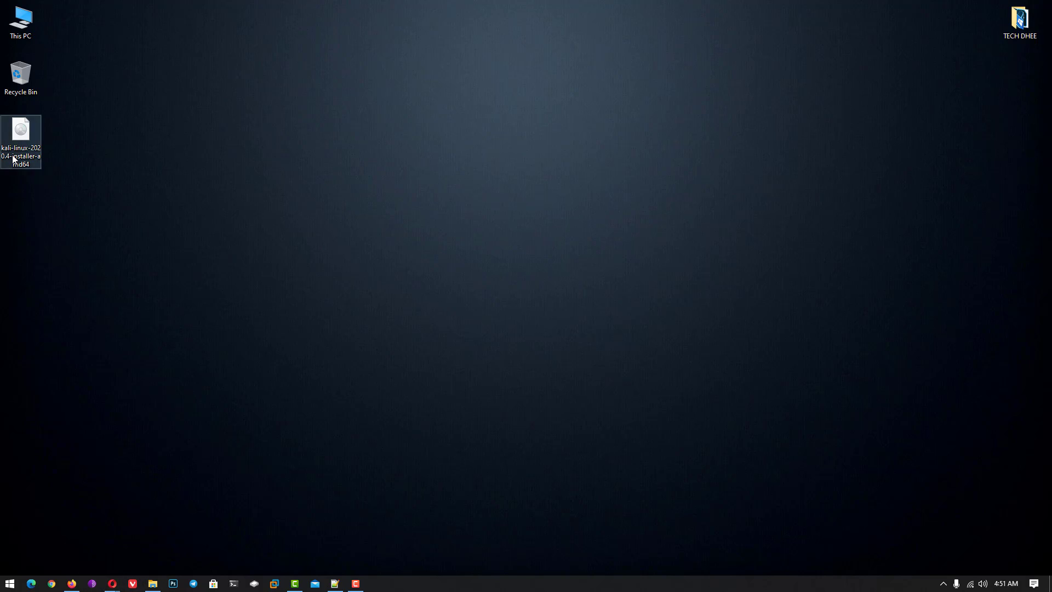
Select the downloaded kali-linux-2020.4 installer ISO on the desktop and boot it
click(20, 141)
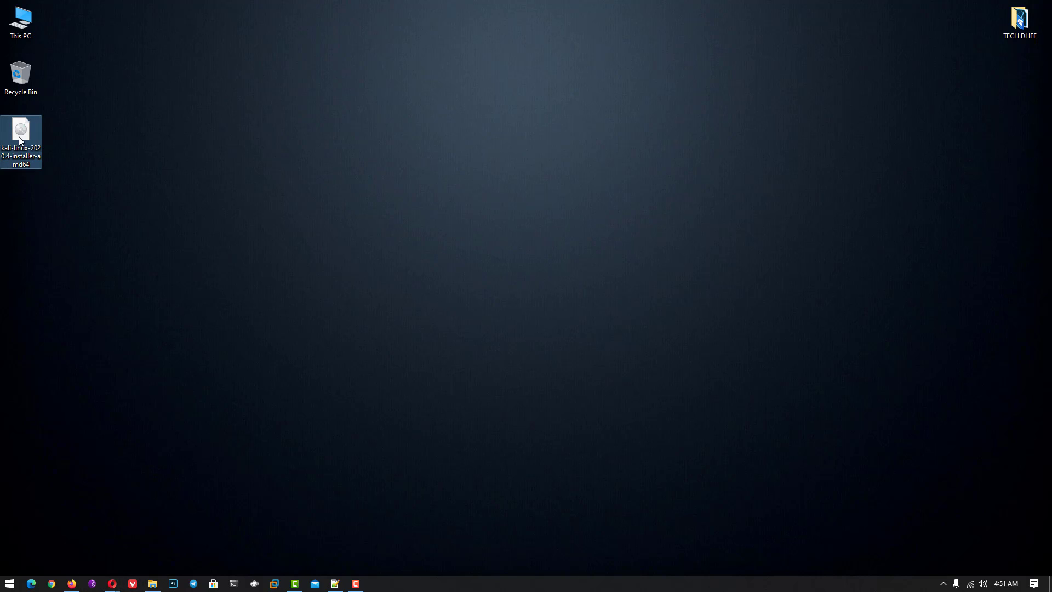
click(397, 442)
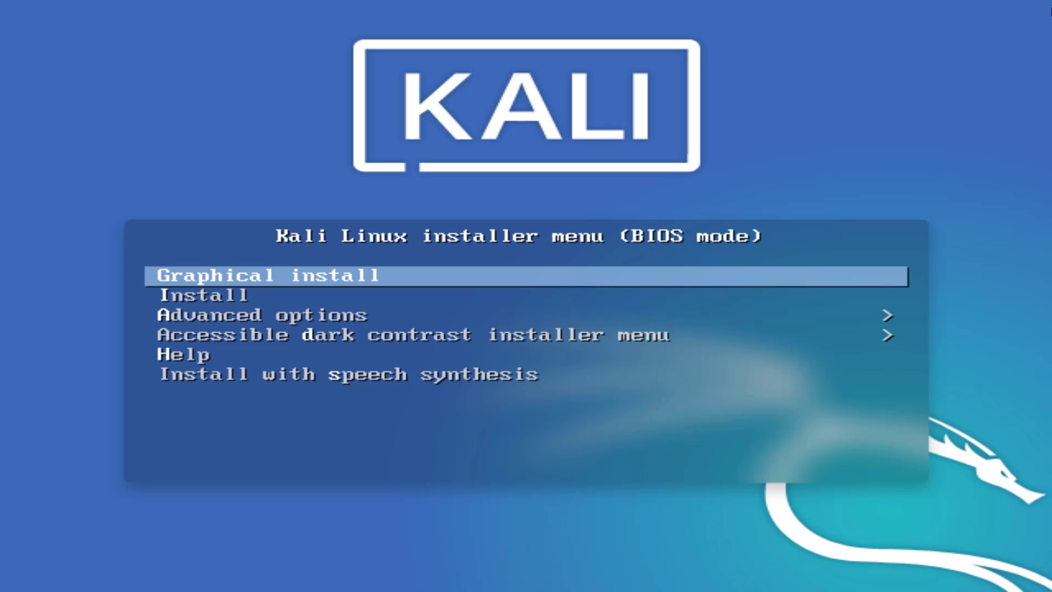
Start Graphical install, keep English as the language and pick India as the location
key(Return)
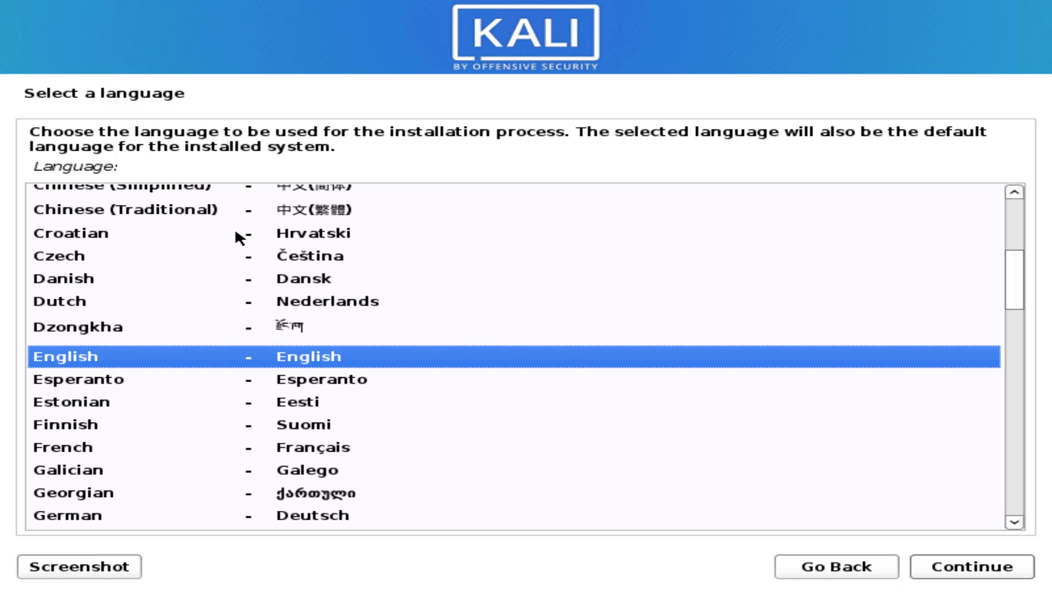
scroll(197, 427, up, 3)
scroll(197, 428, down, 7)
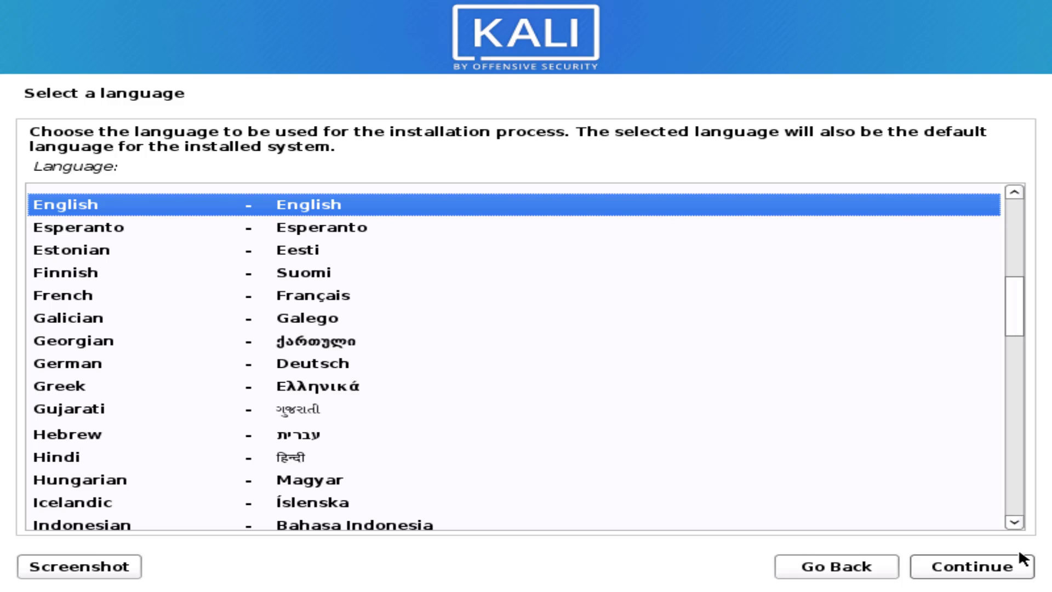
click(1001, 567)
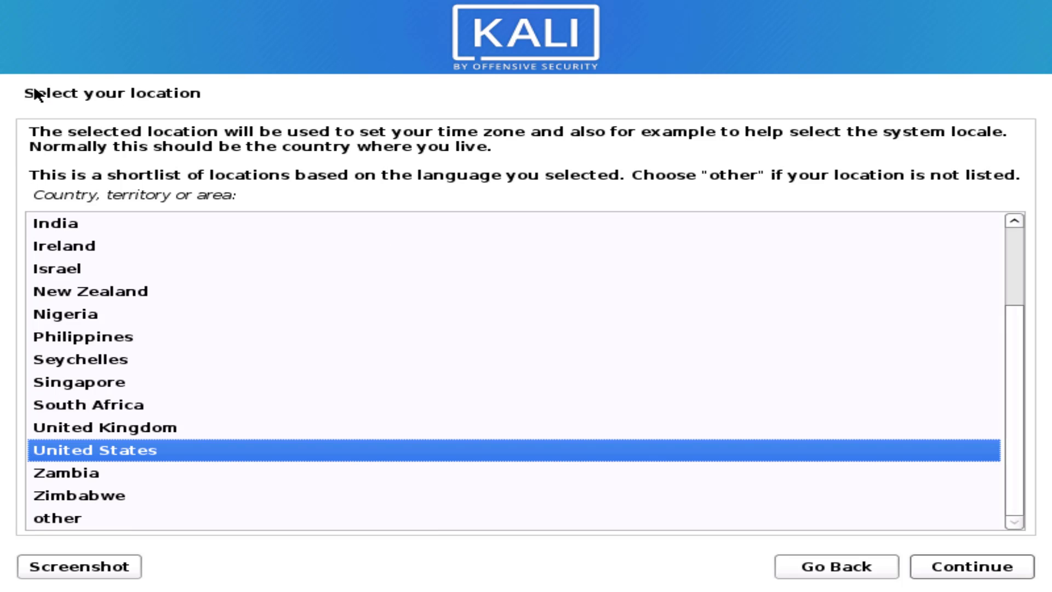
click(68, 228)
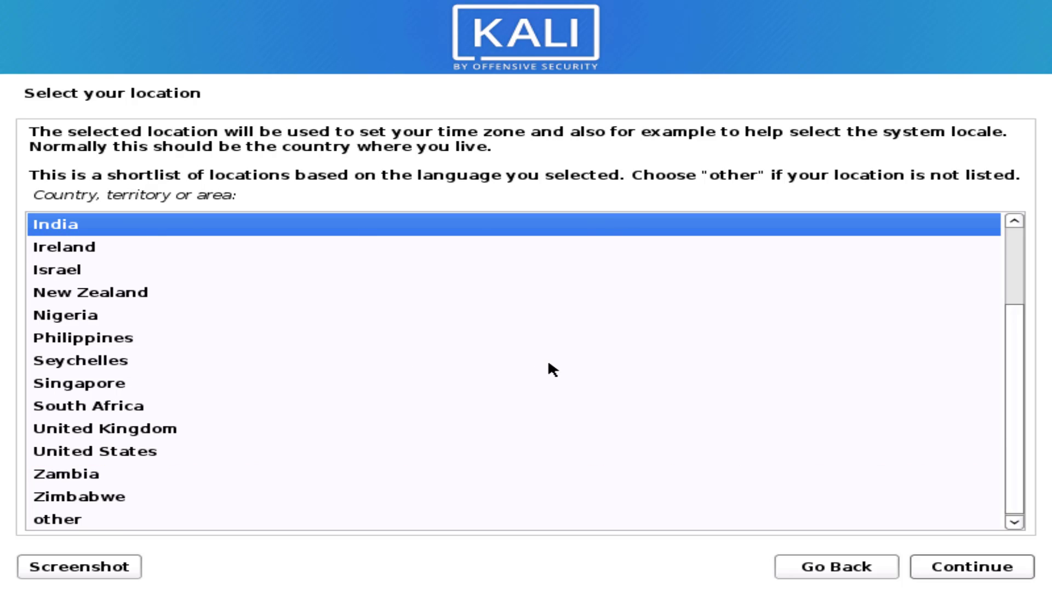
click(954, 570)
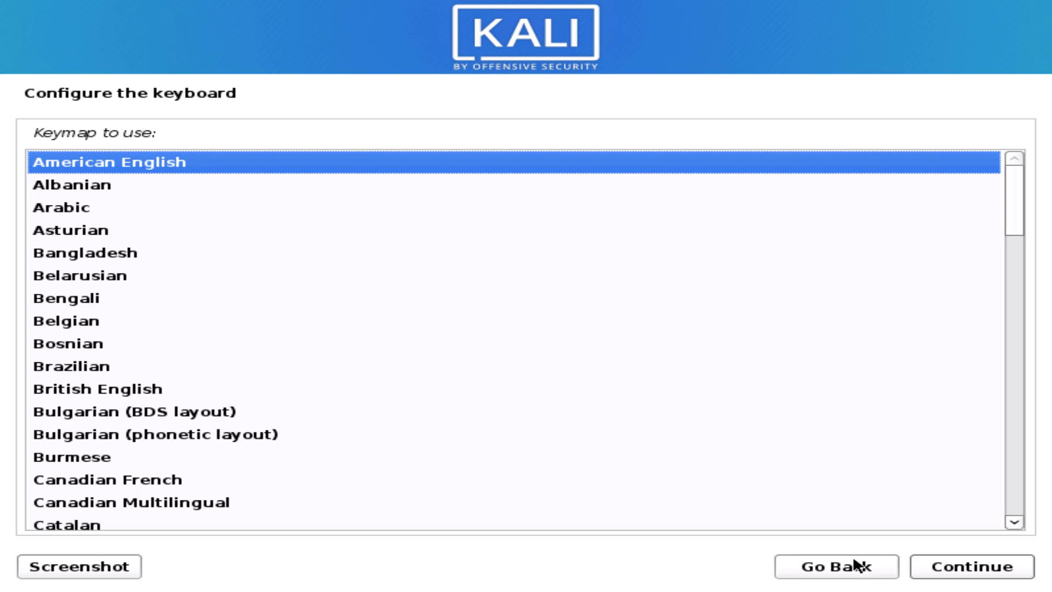
Accept the American English keymap and hostname kali, leaving the domain name blank
click(958, 570)
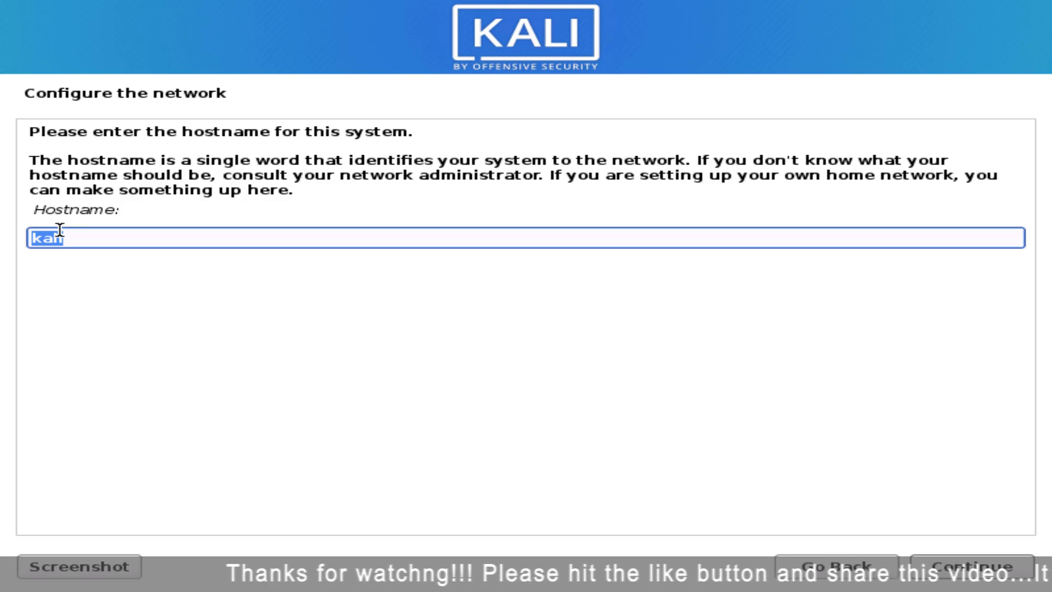
click(60, 229)
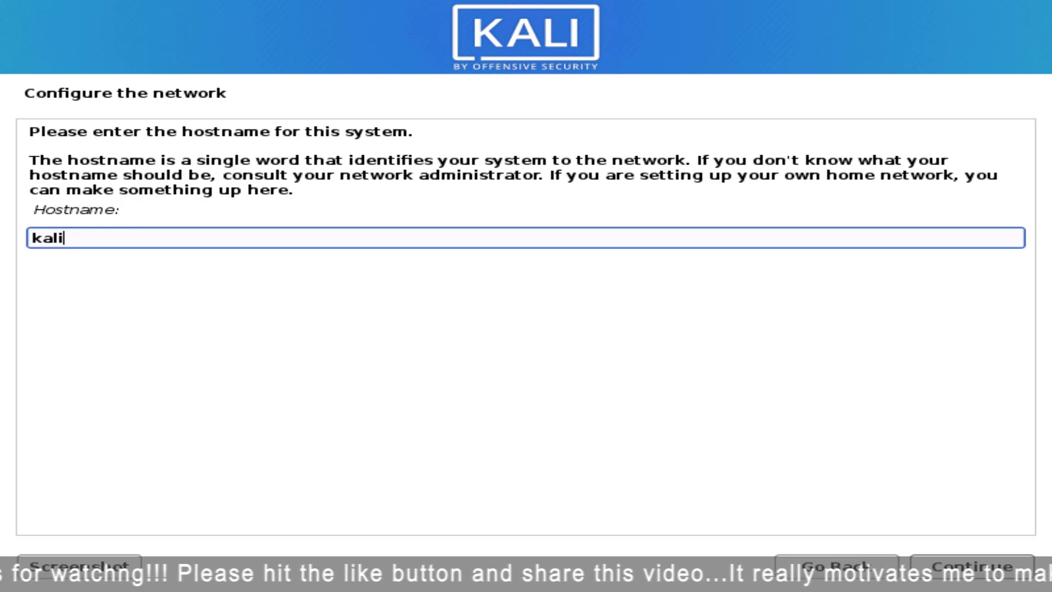
key(Return)
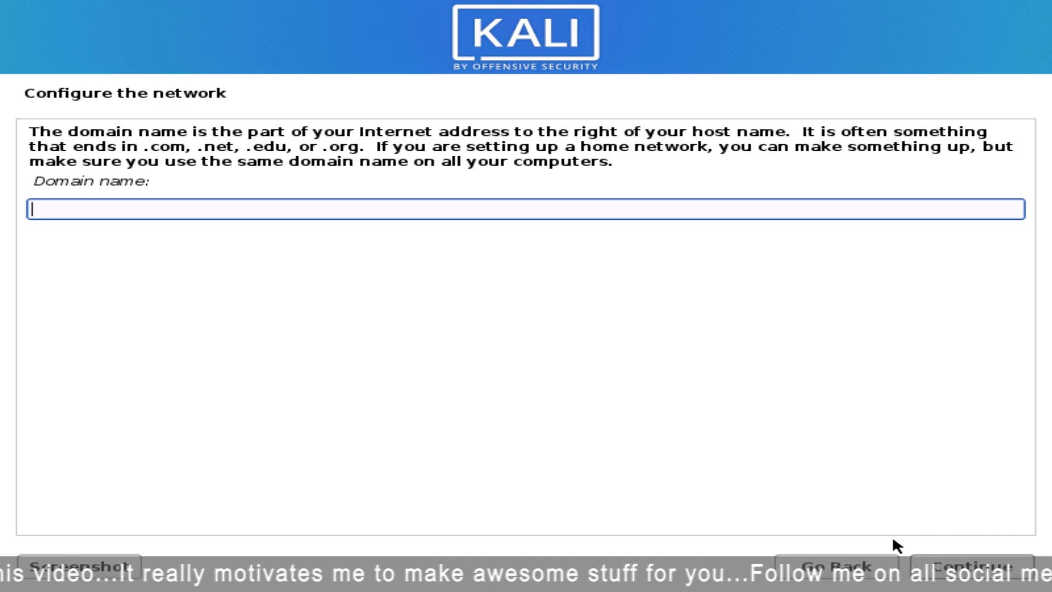
click(951, 568)
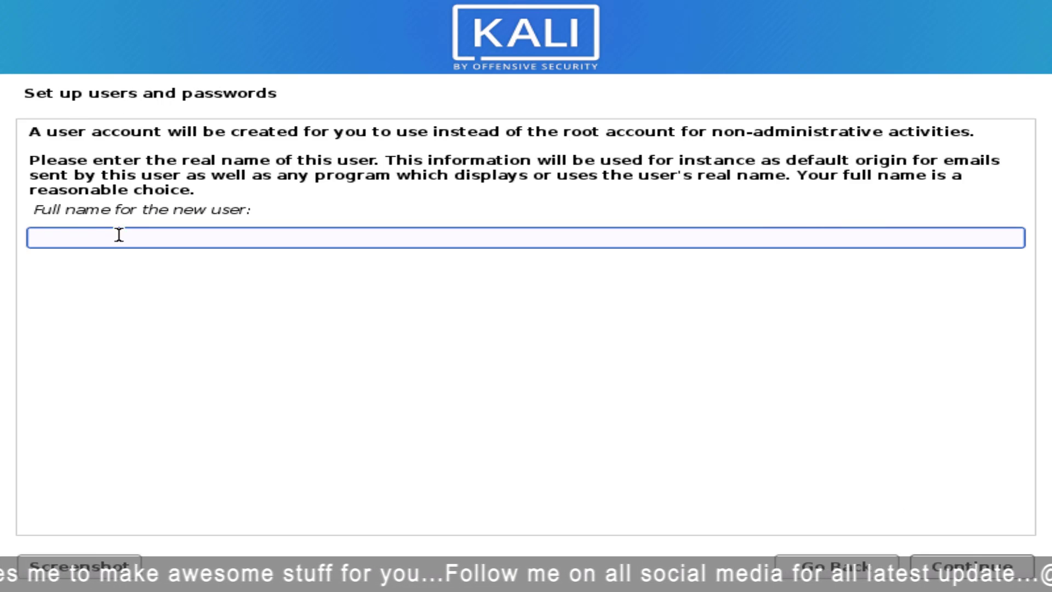
Enter the new user's full name, username, and password twice, confirming each page
text(TECH DHEE)
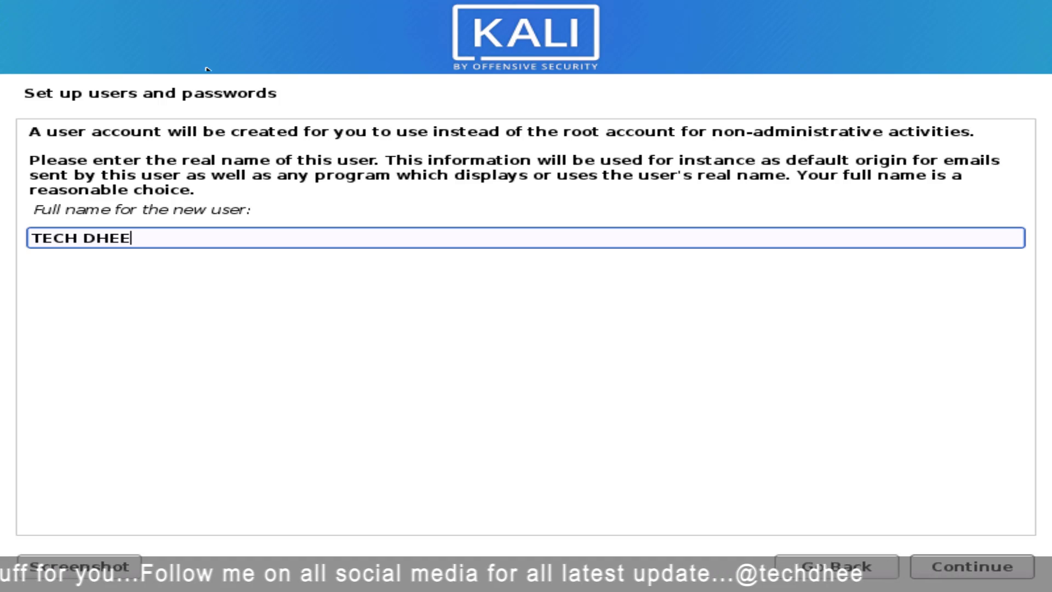
click(939, 569)
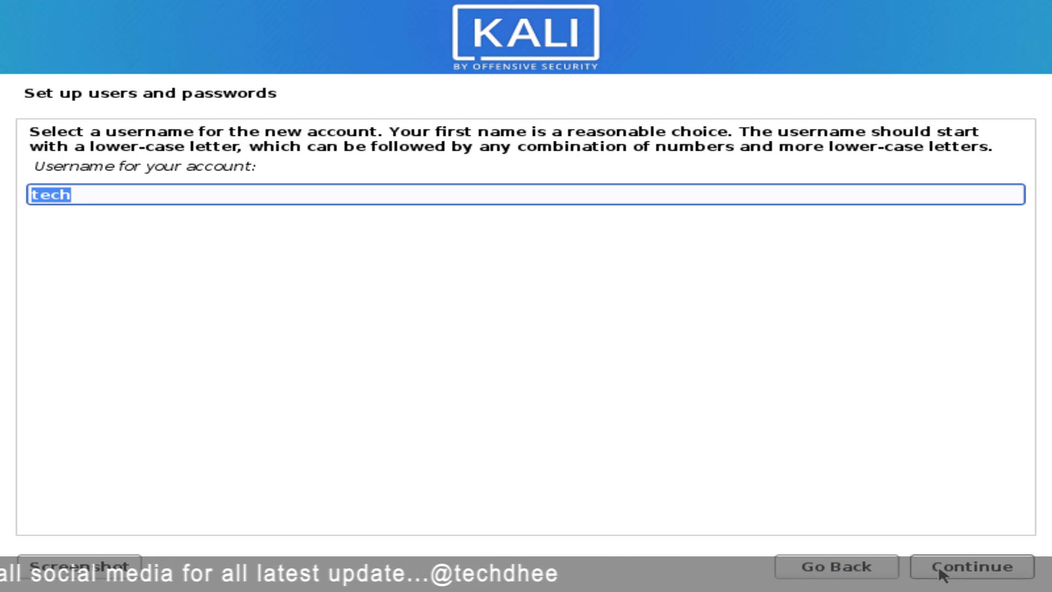
text(techdhee)
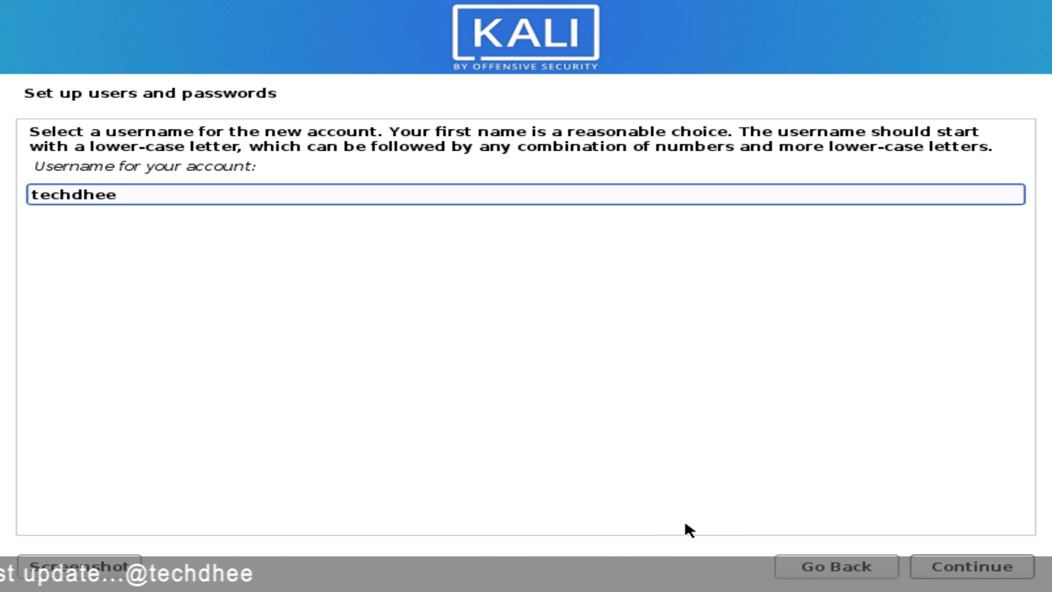
click(968, 570)
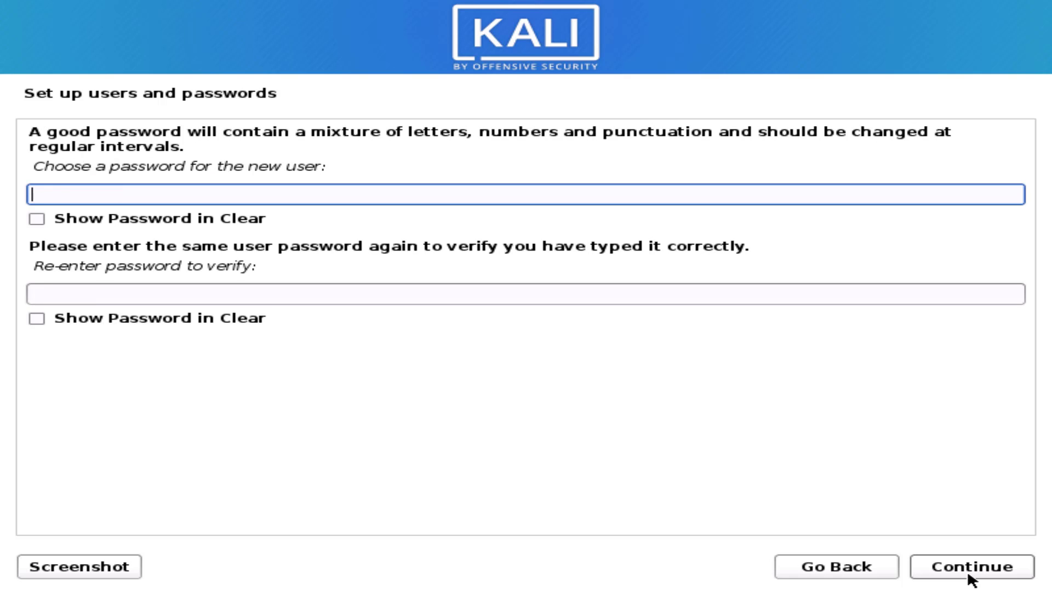
text(•••••••••)
key(Tab)
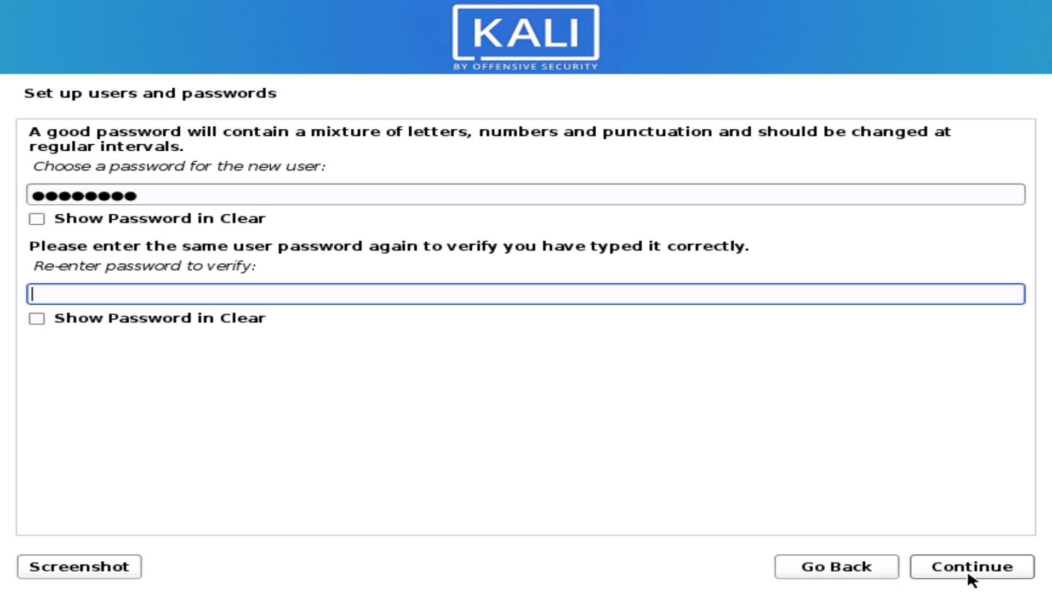
text(•••••••••)
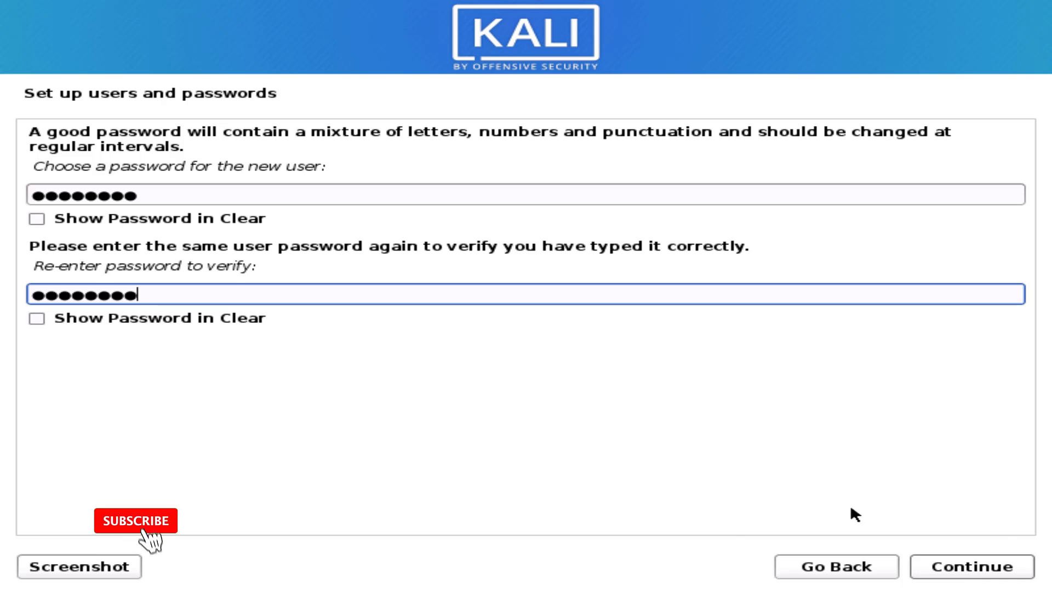
click(968, 570)
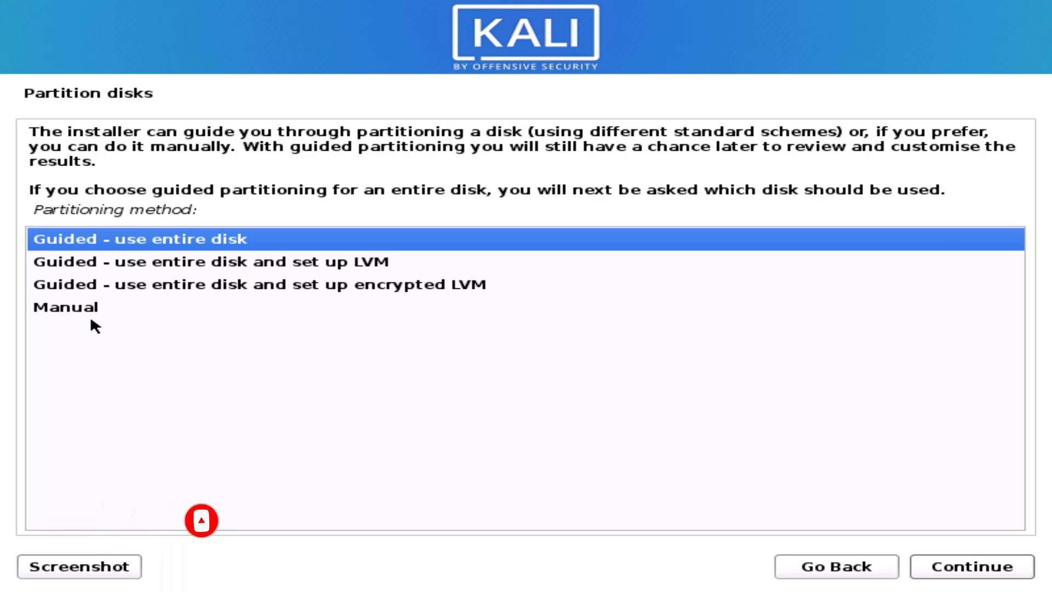
Use guided whole-disk partitioning on sda with all files in one partition and write changes
click(954, 573)
click(954, 572)
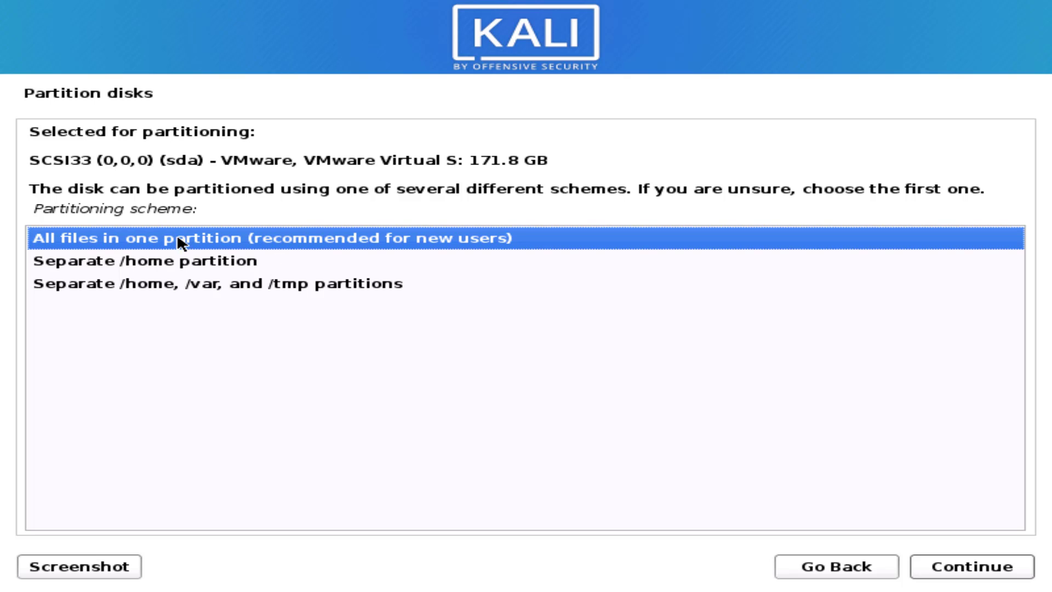
click(956, 573)
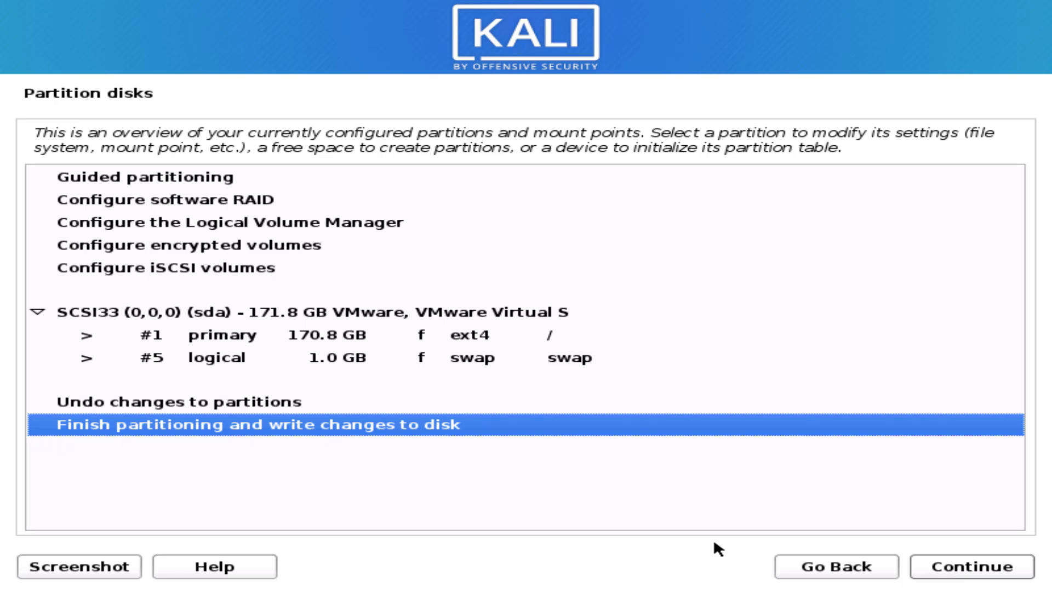
click(958, 570)
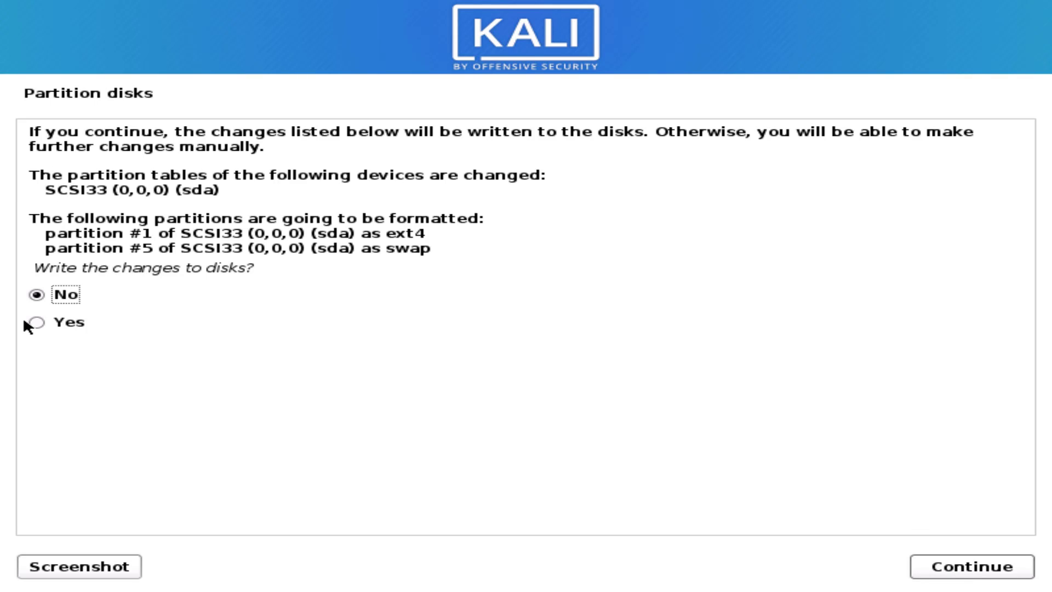
click(36, 323)
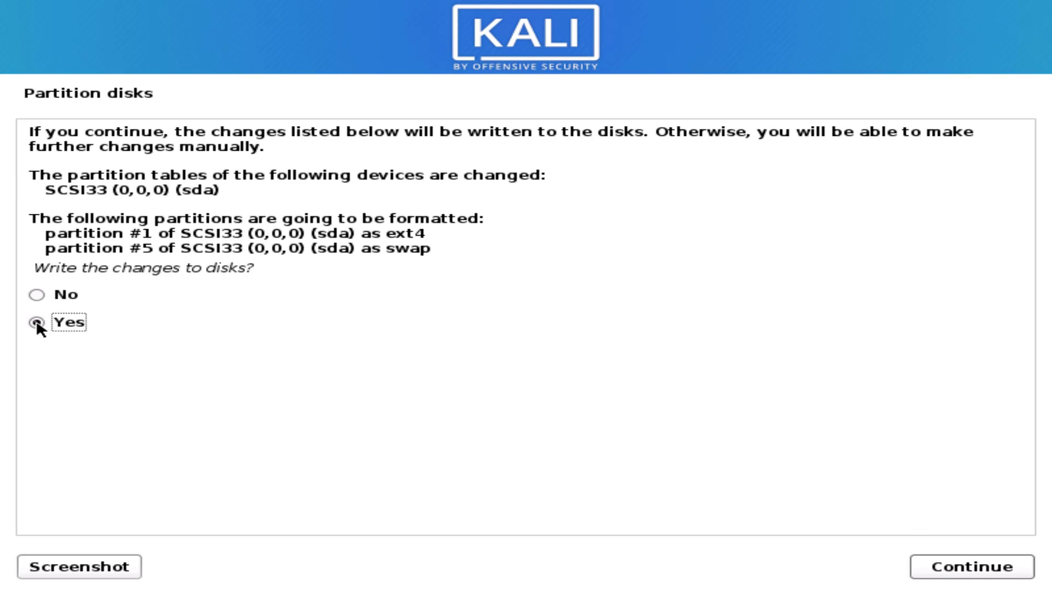
click(930, 572)
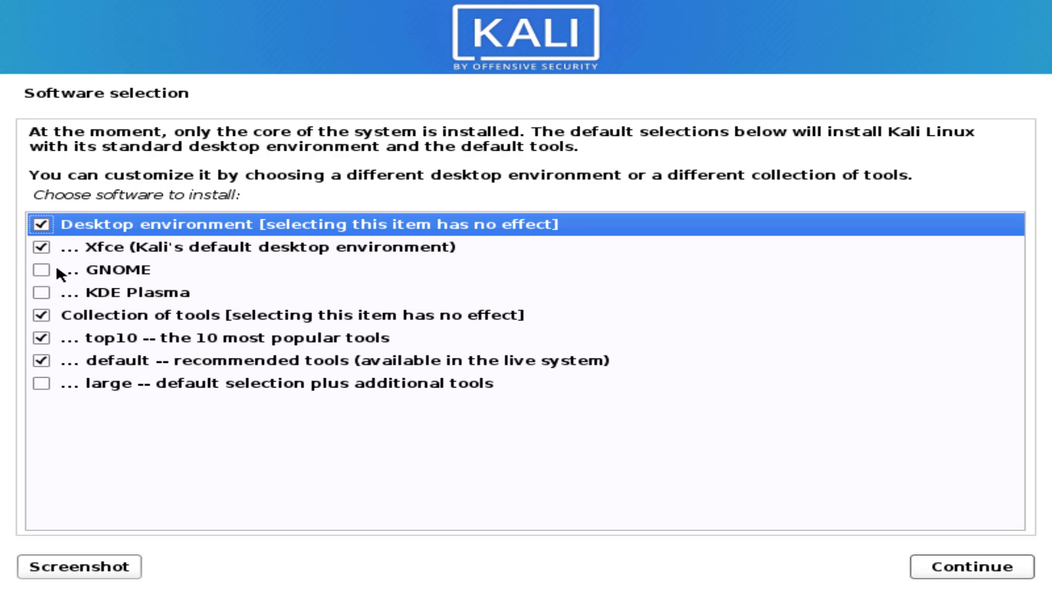
Tick the large default-plus-additional-tools collection and install the selected software
click(40, 316)
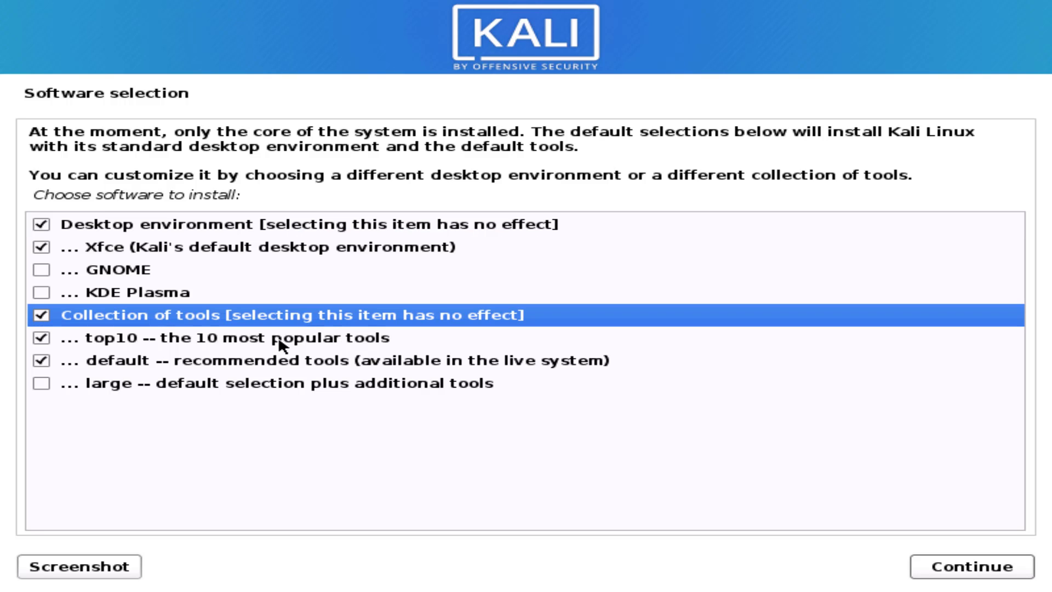
click(36, 384)
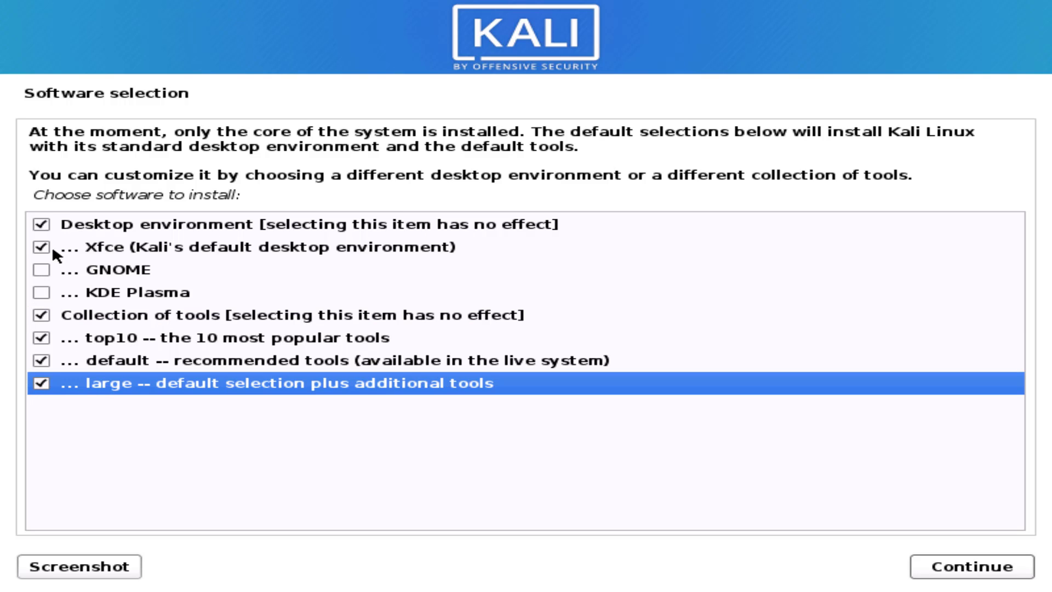
click(985, 566)
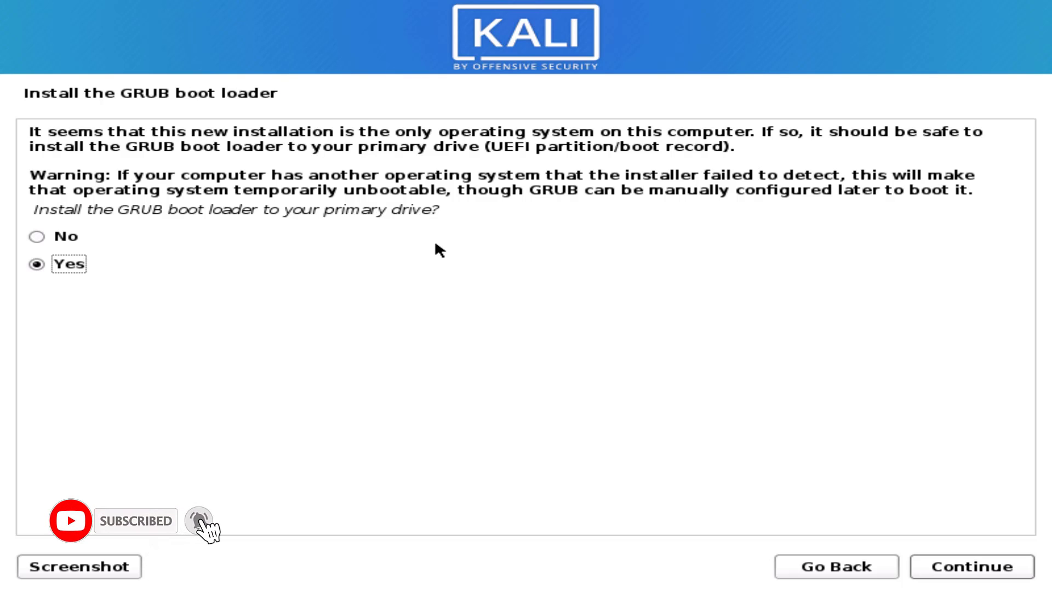
Install the GRUB boot loader onto /dev/sda
click(932, 566)
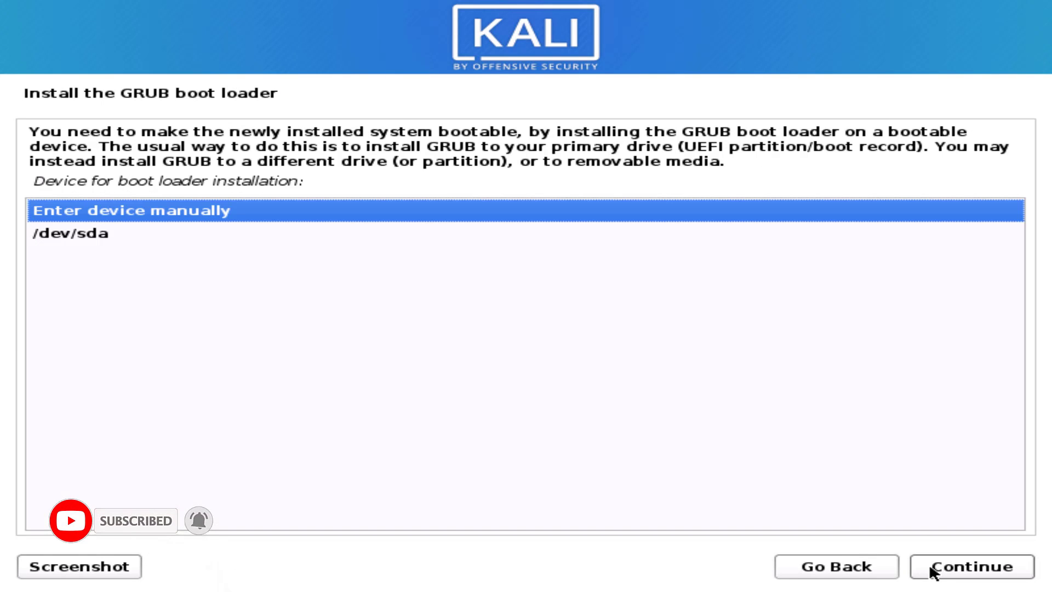
click(61, 239)
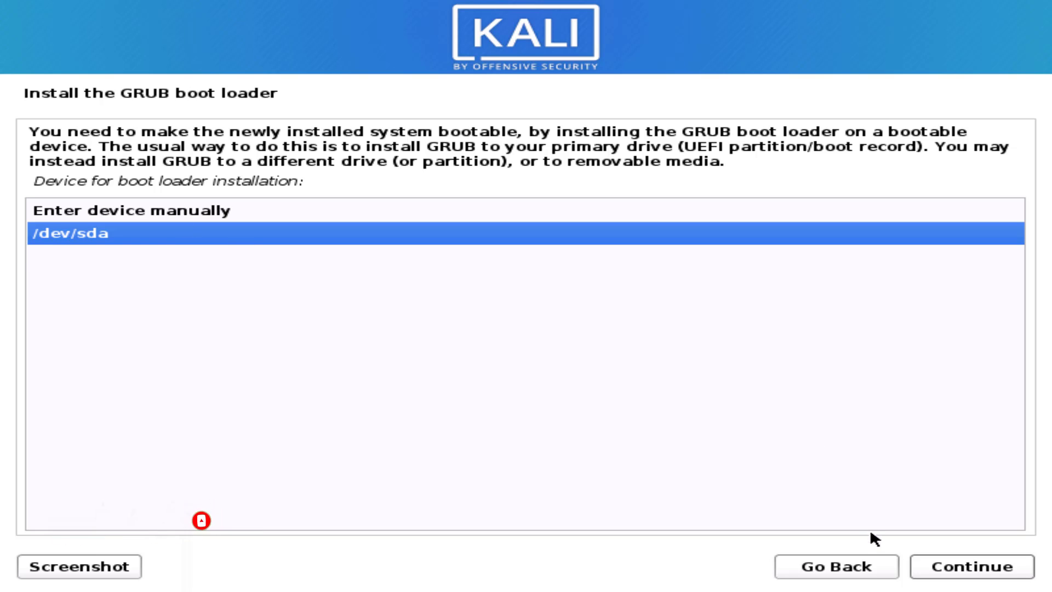
click(926, 566)
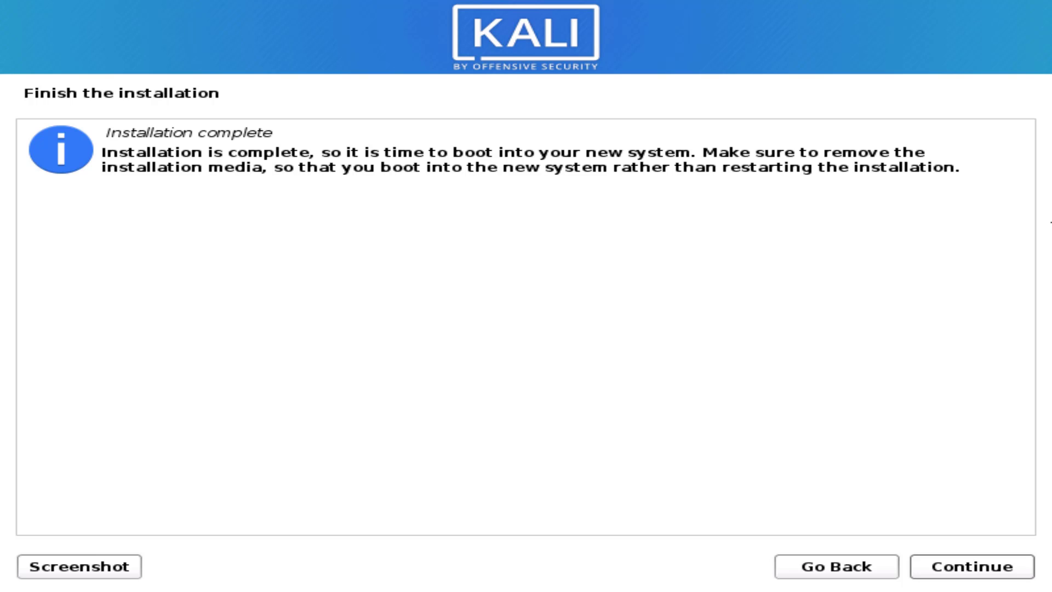
Continue from the Installation complete page to finish and unmount file systems
click(998, 567)
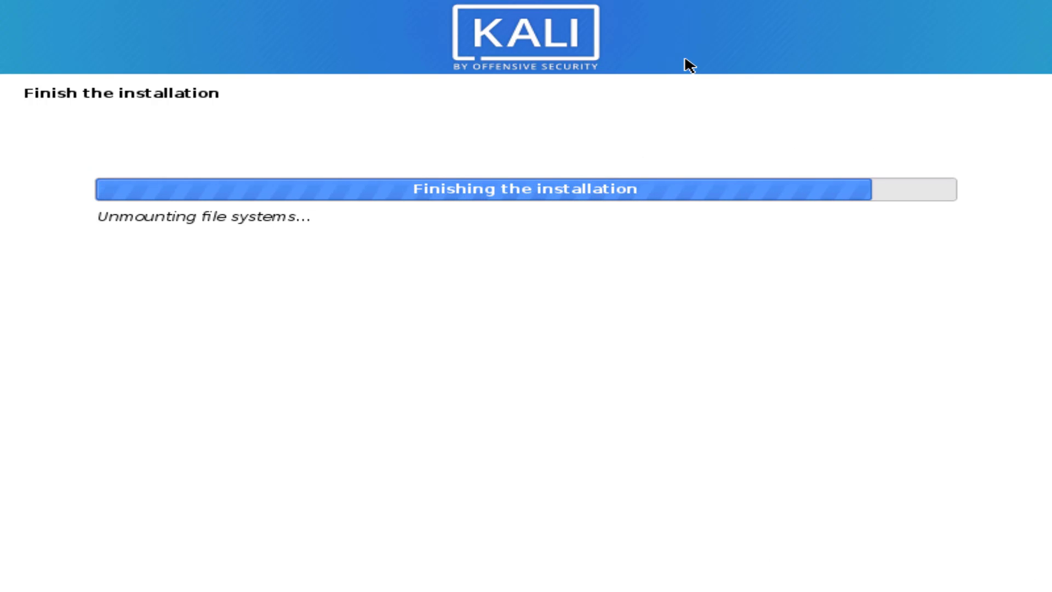